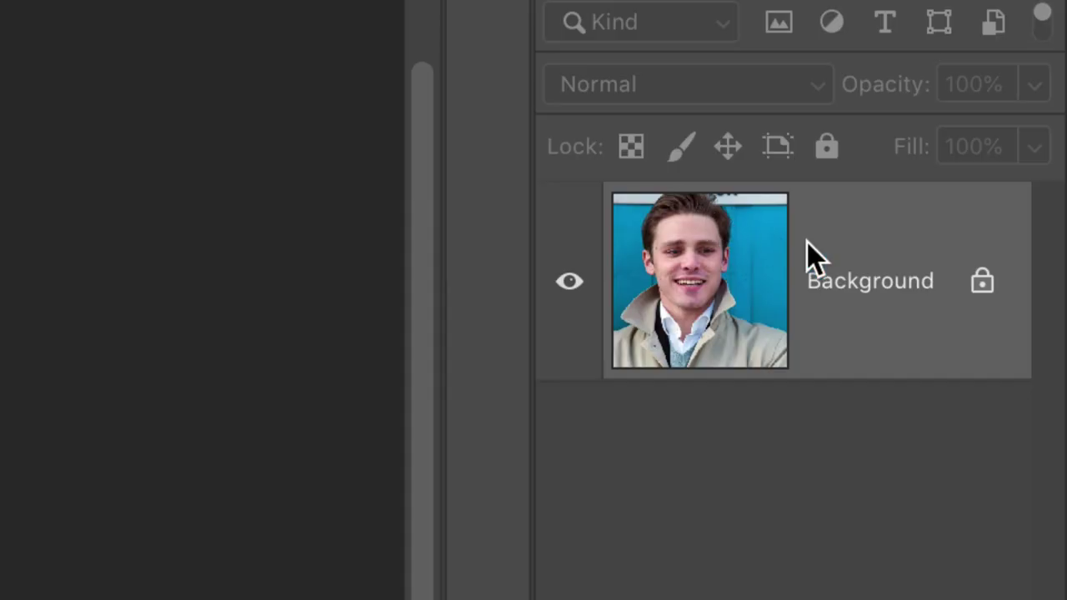
Step: Convert the portrait's Background layer into a smart object named Layer 0
right_click(845, 256)
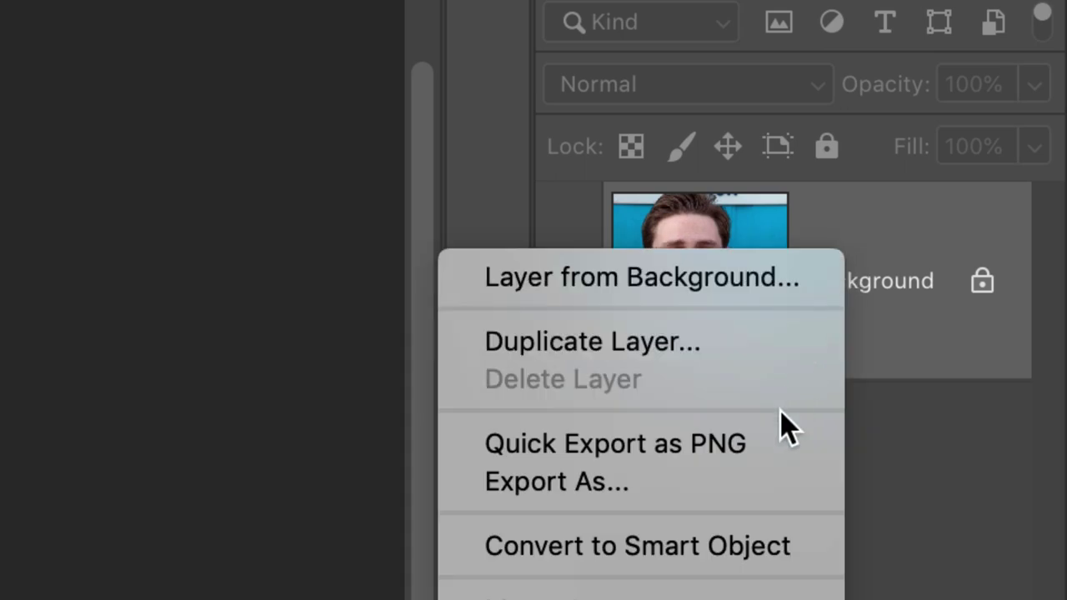
left_click(745, 550)
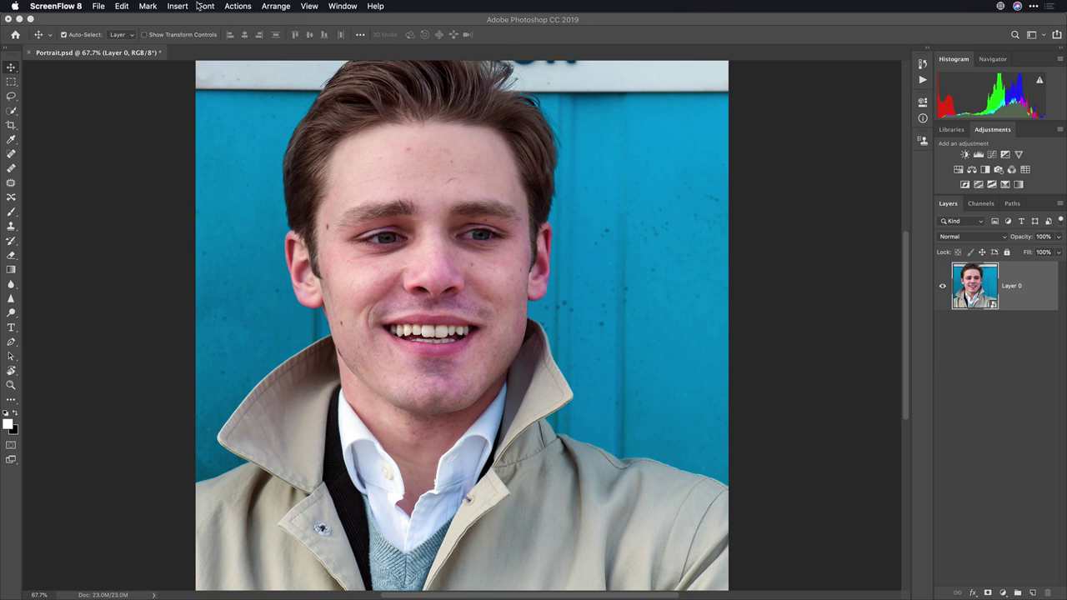
Step: Open the Liquify filter on the portrait in Photoshop
left_click(245, 16)
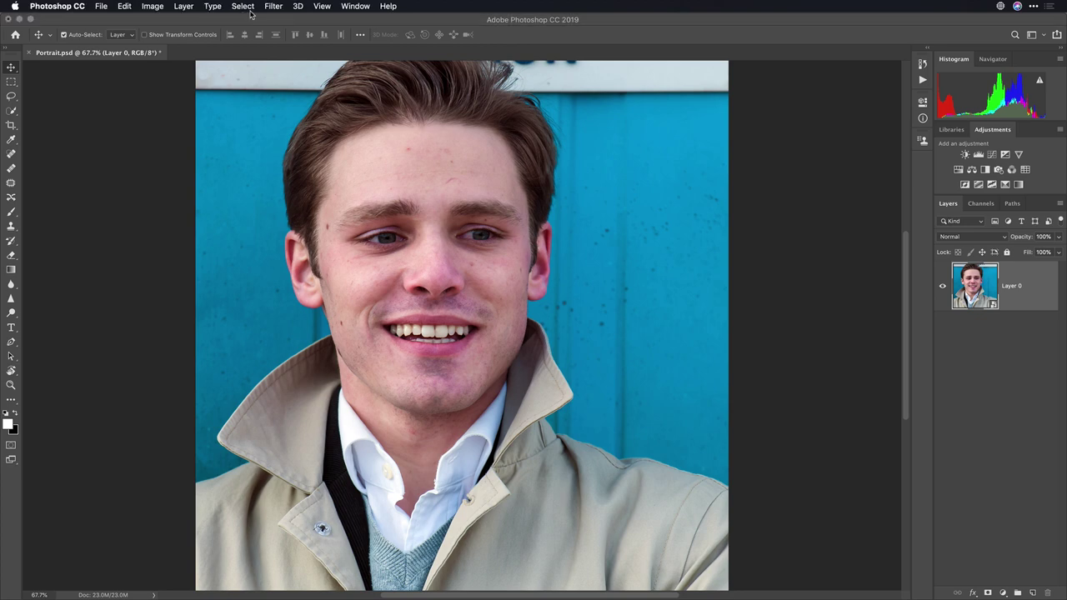
left_click(272, 6)
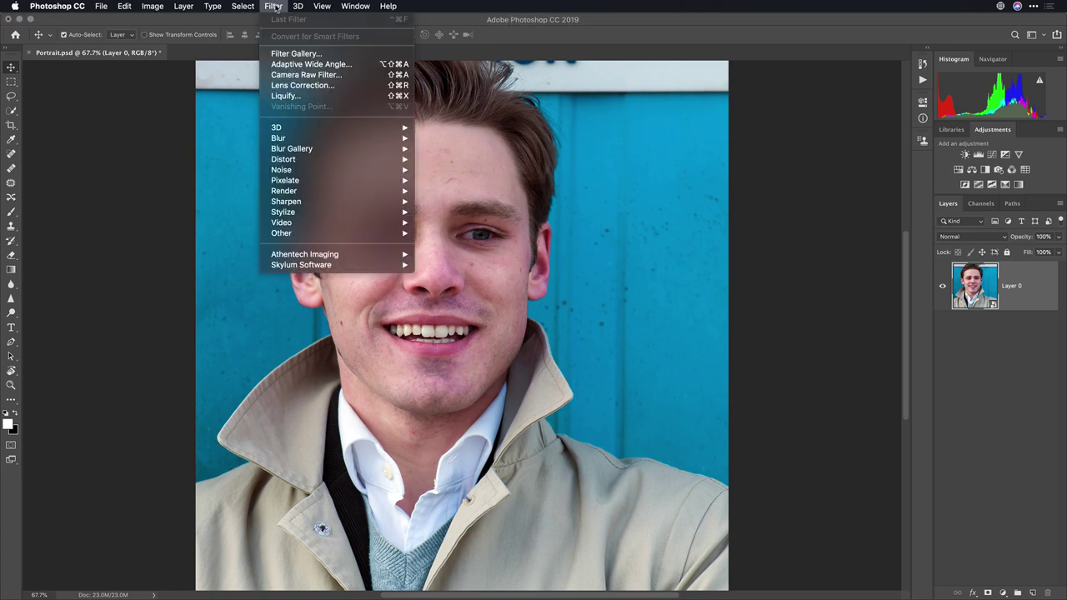
left_click(304, 95)
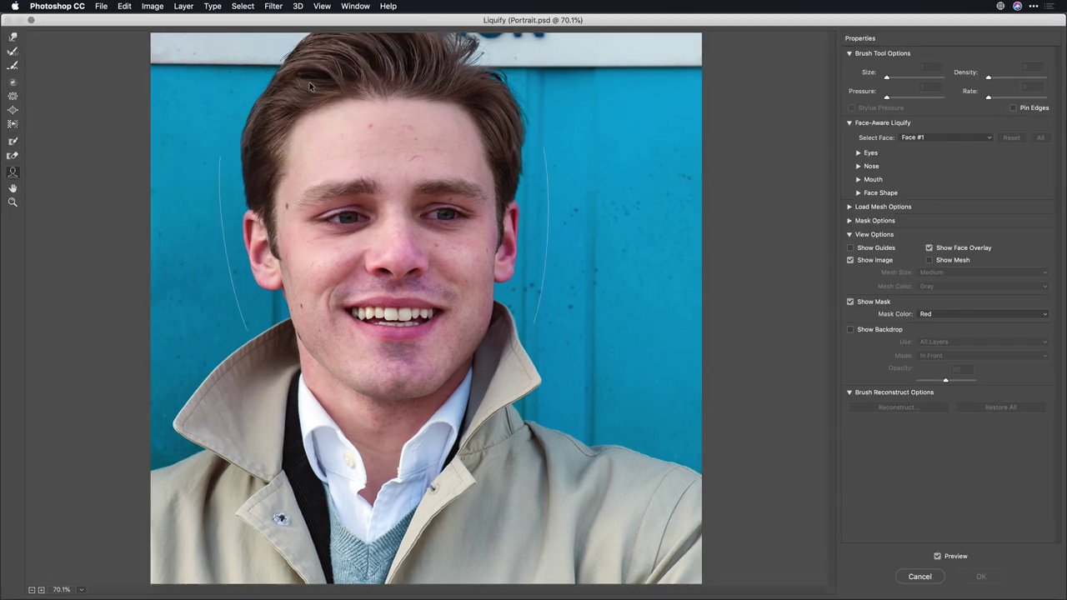
Step: Set Face-Aware Liquify to Eye Size 2, Nose Height 3, Smile 44, Chin Height 22, and apply
mouse_move(483, 179)
mouse_move(494, 220)
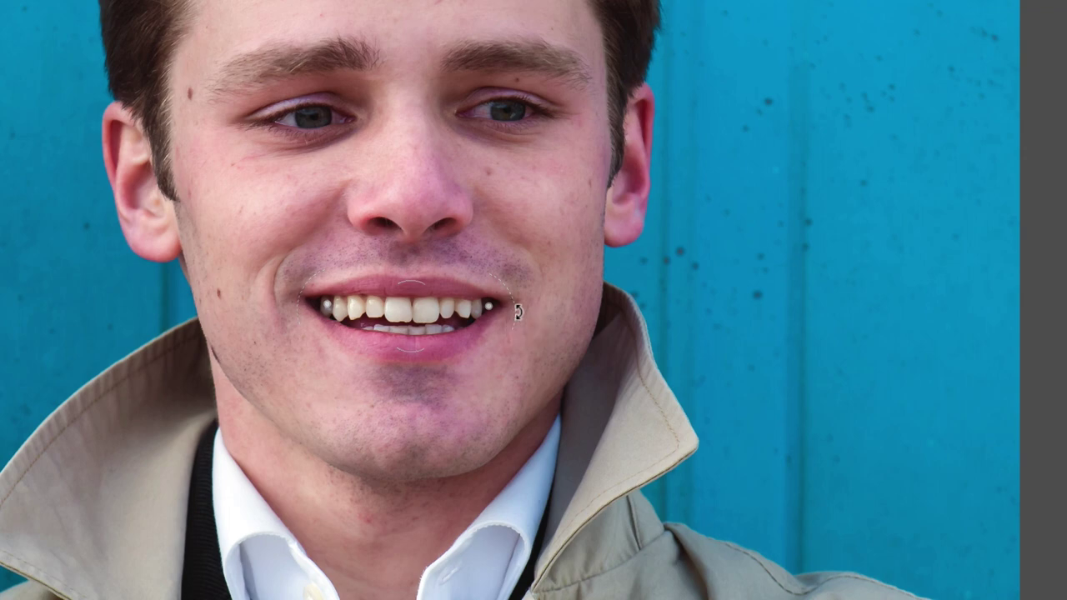
left_click_drag(519, 305, 522, 291)
mouse_move(446, 183)
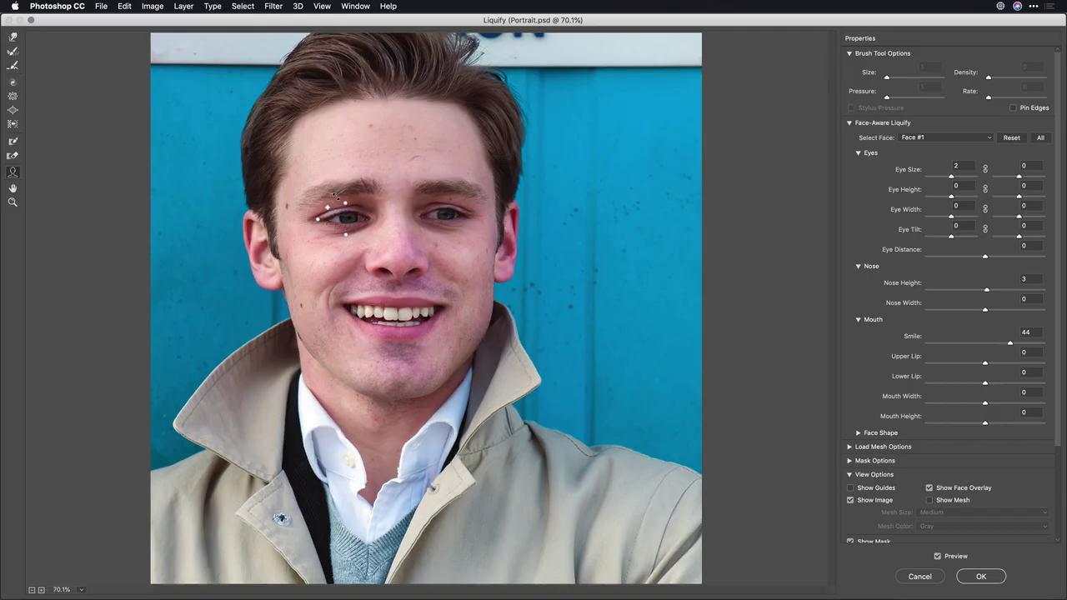
mouse_move(450, 216)
mouse_move(385, 139)
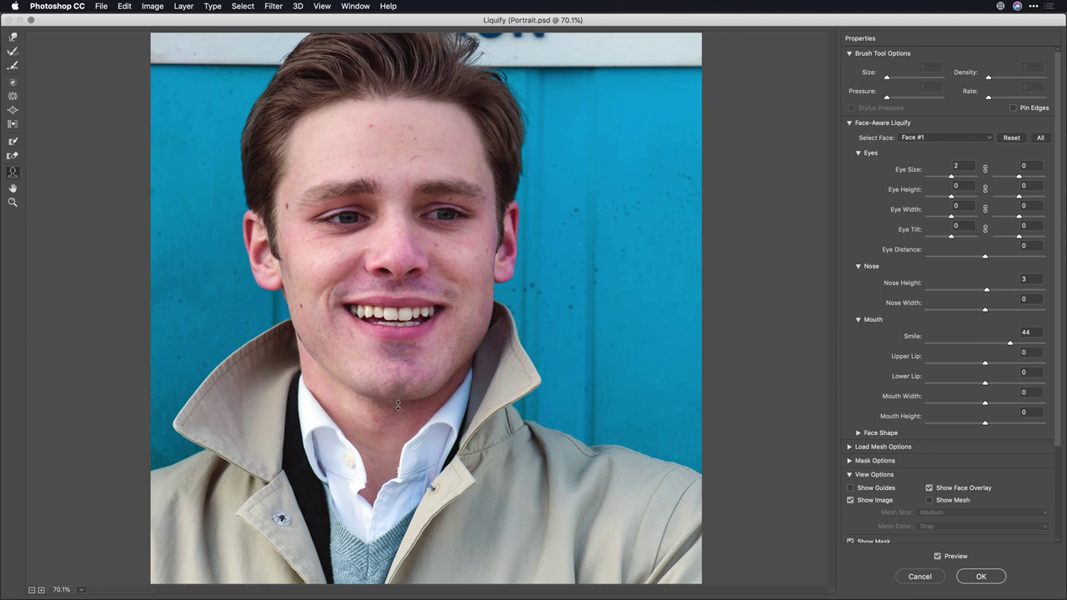
left_click_drag(397, 405, 397, 398)
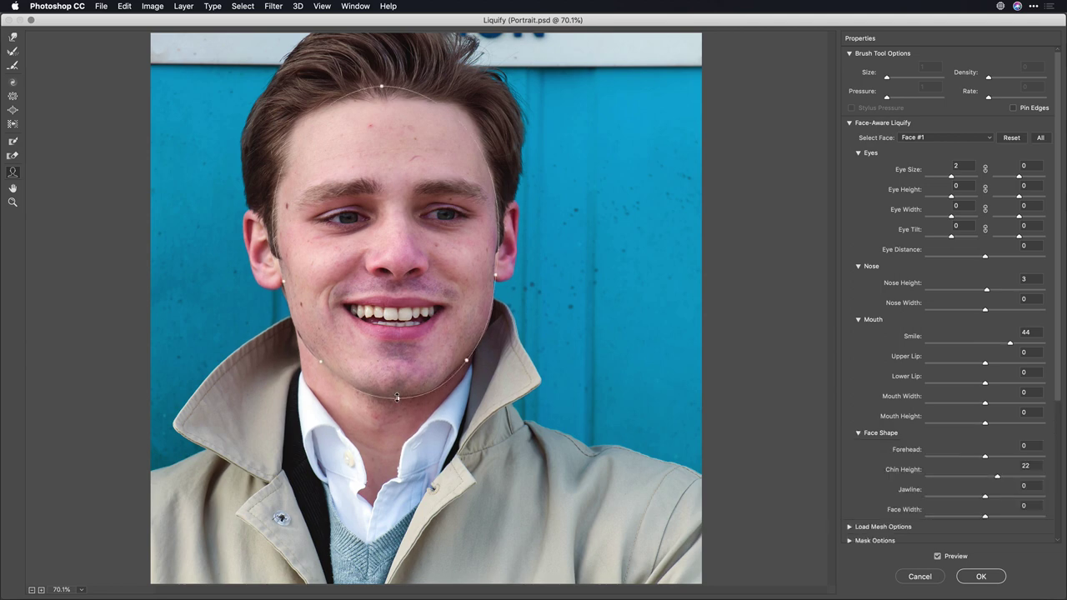
left_click(972, 577)
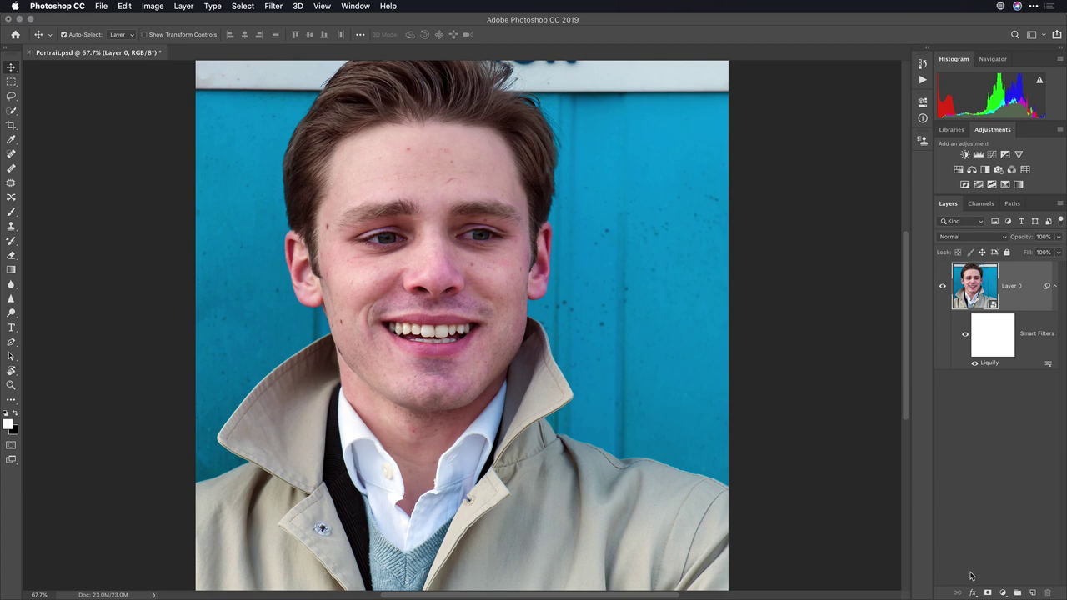
Step: Launch Luminar 4 from Filter > Skylum Software and expand AI Skin Enhancer under Portrait
left_click(273, 6)
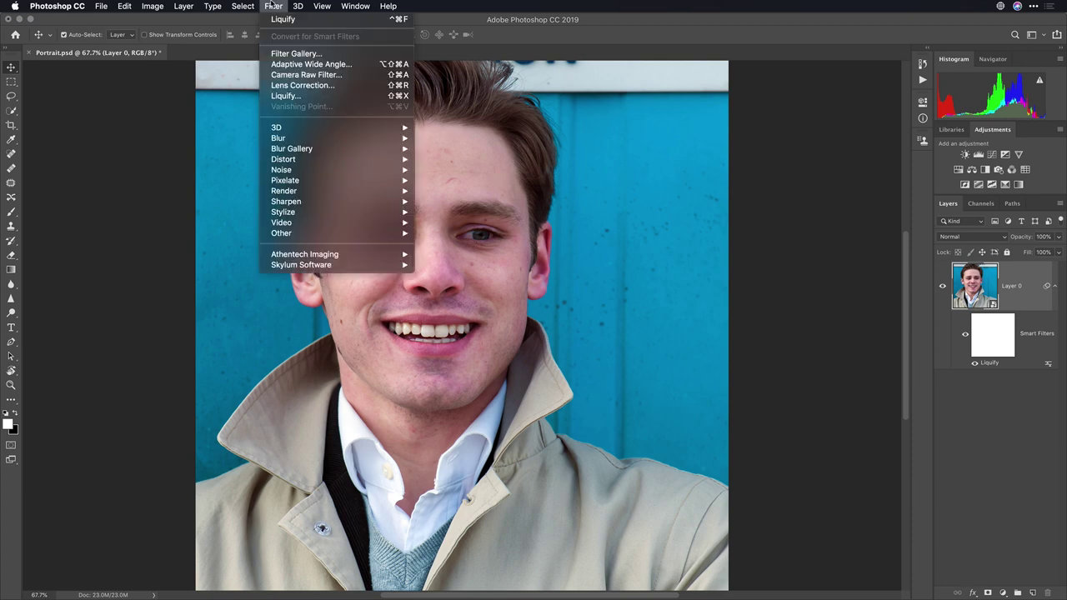
mouse_move(275, 266)
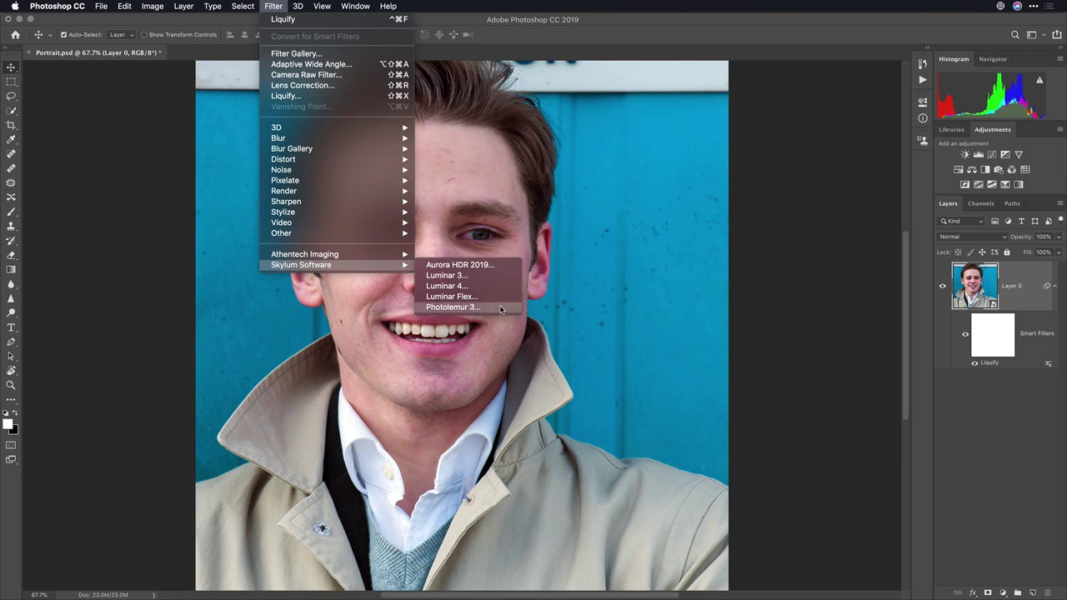
left_click(448, 286)
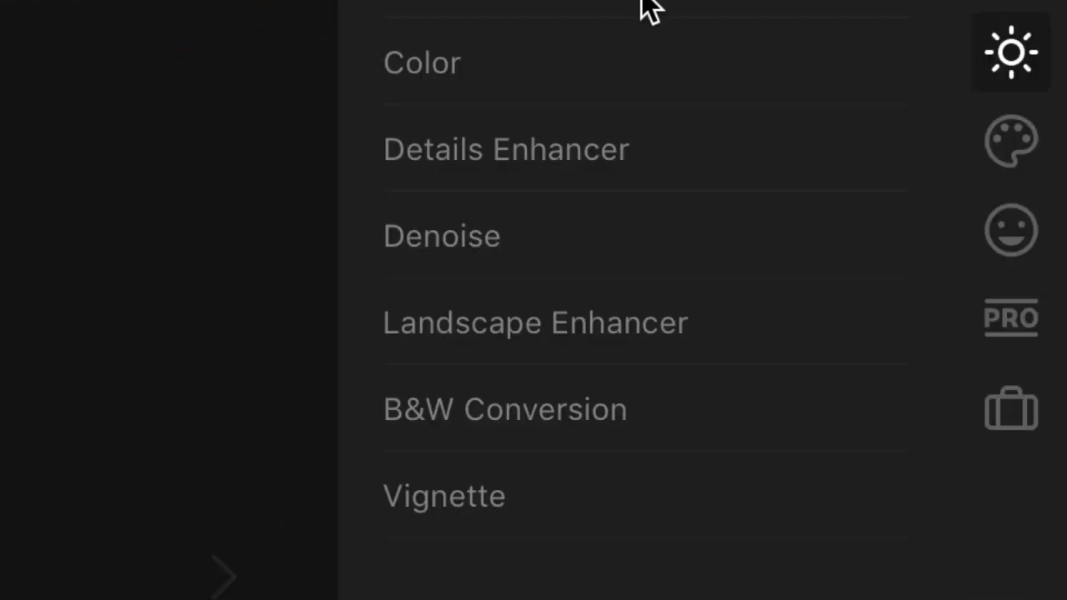
left_click(1019, 238)
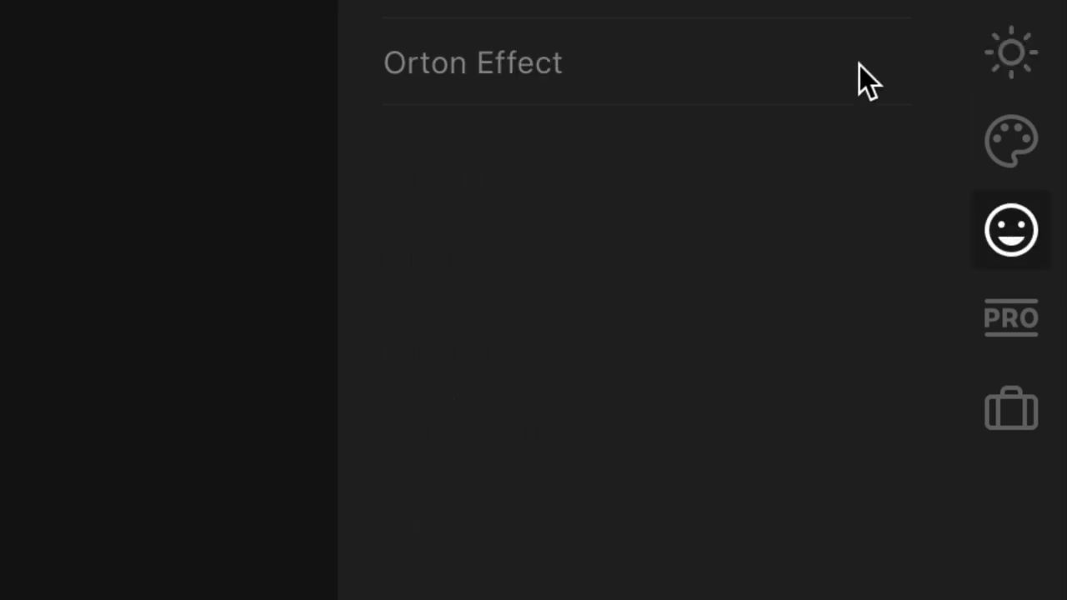
left_click(719, 141)
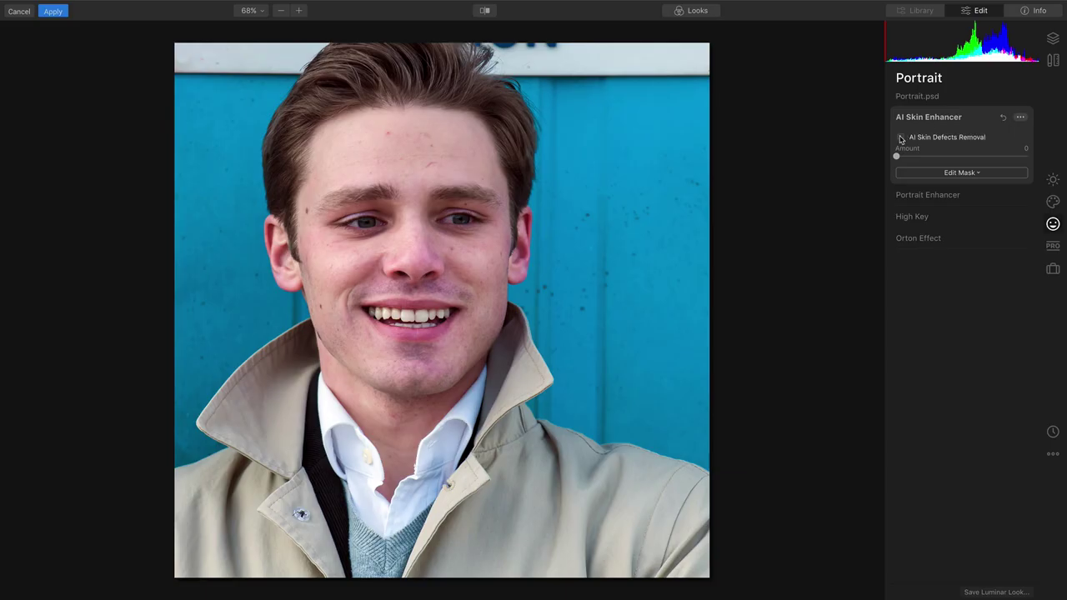
Step: Enable AI Skin Defects Removal, check the before/after comparison, and leave Edit Mask unchanged
left_click(899, 138)
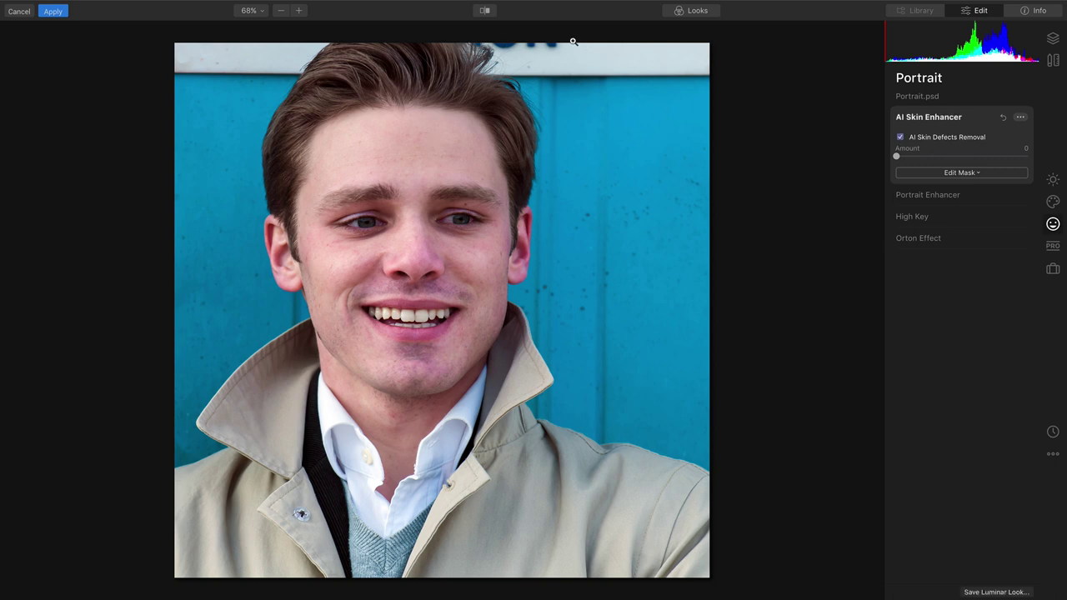
left_click(484, 10)
left_click(947, 174)
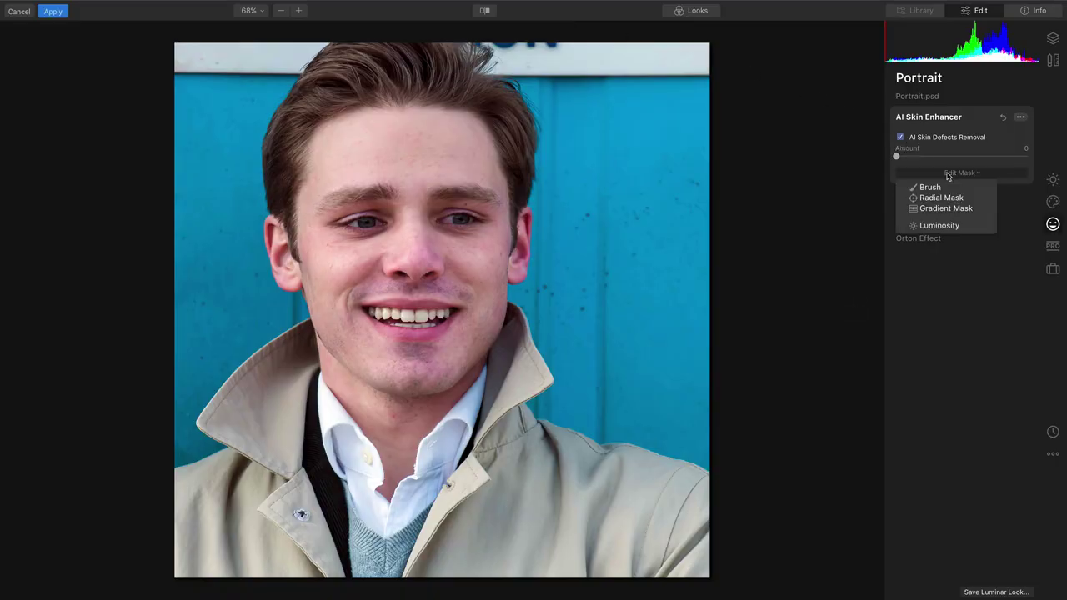
left_click(946, 175)
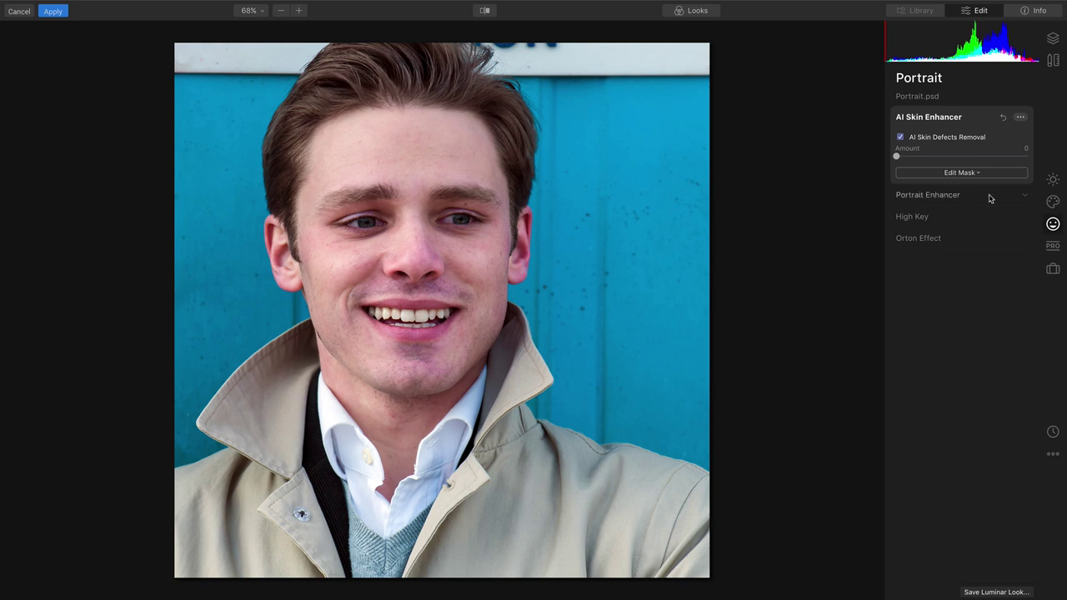
Step: In Portrait Enhancer set Face Light 27, Eye Whitening 39, Eye Enhancer 66, Red Eye 53
left_click(974, 194)
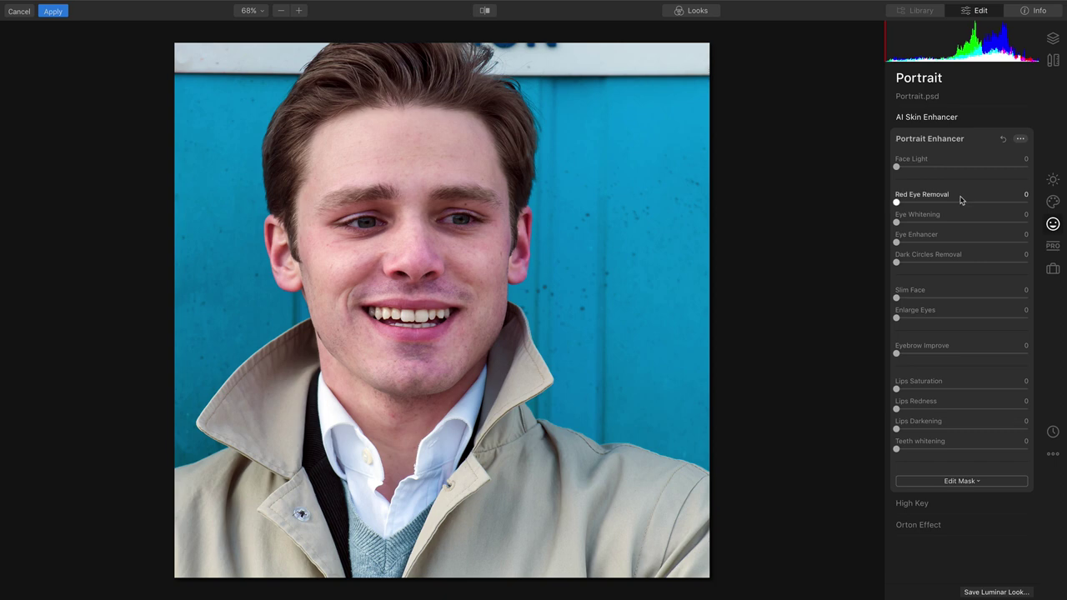
mouse_move(912, 169)
left_mouse_down()
mouse_move(991, 167)
mouse_move(898, 165)
left_mouse_up()
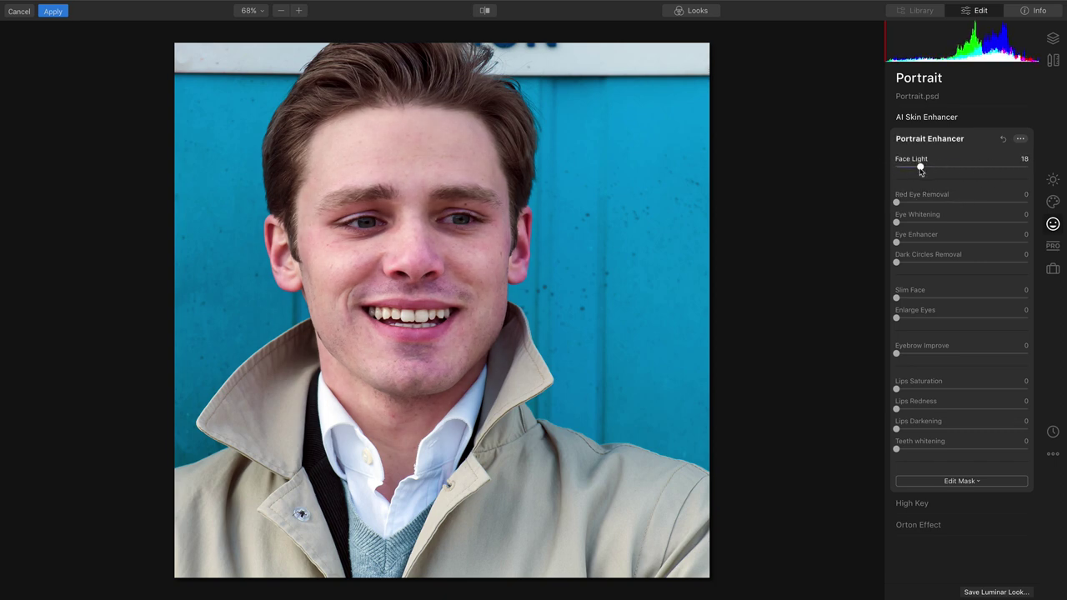
mouse_move(921, 171)
left_mouse_down()
mouse_move(952, 171)
mouse_move(932, 177)
left_mouse_up()
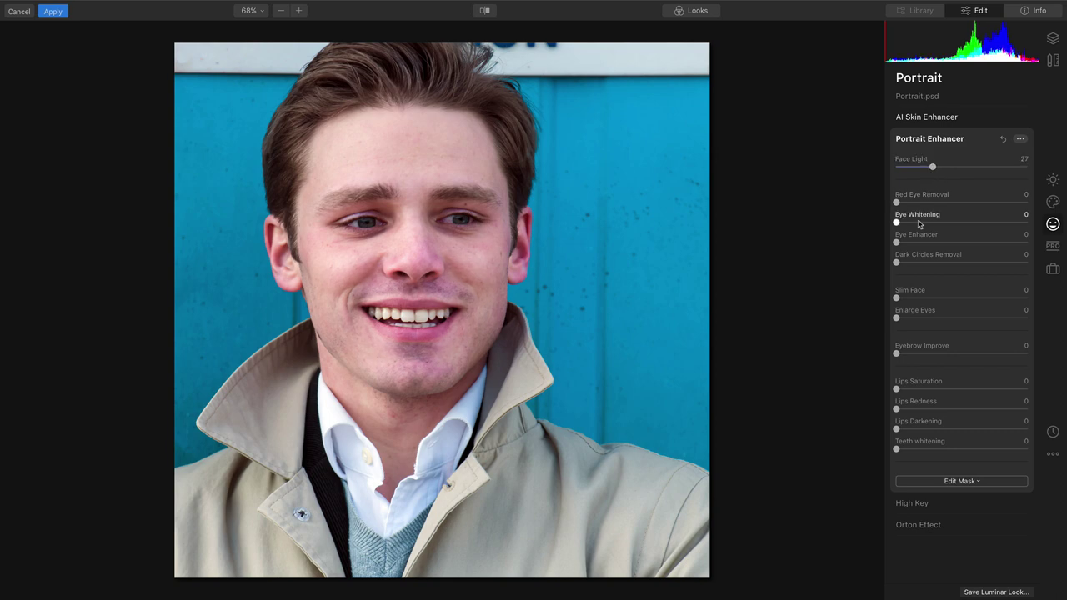
left_click_drag(898, 222, 982, 244)
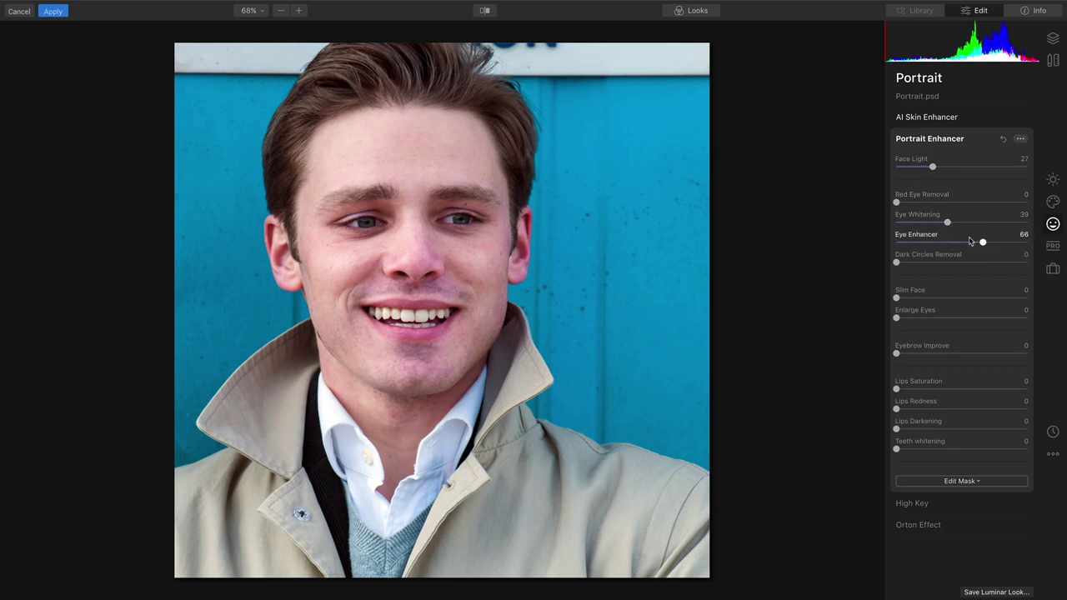
left_click_drag(933, 203, 968, 205)
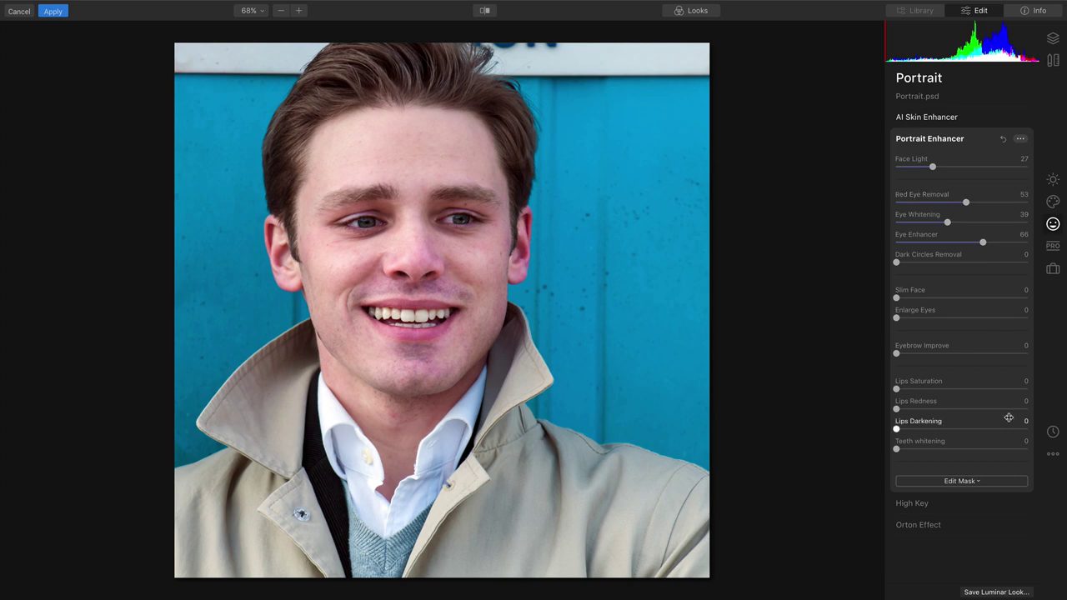
Step: Set Teeth Whitening 84, Lips Darkening 35, Slim Face 14, then compare with the original
left_click_drag(896, 448, 1006, 453)
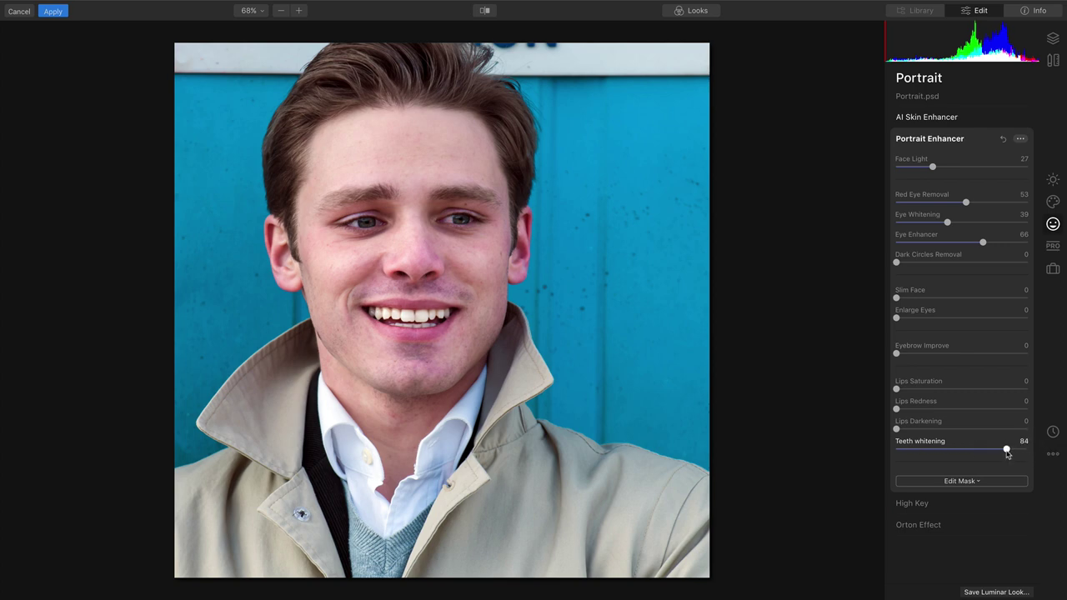
left_click_drag(920, 431, 942, 433)
left_click_drag(897, 298, 902, 320)
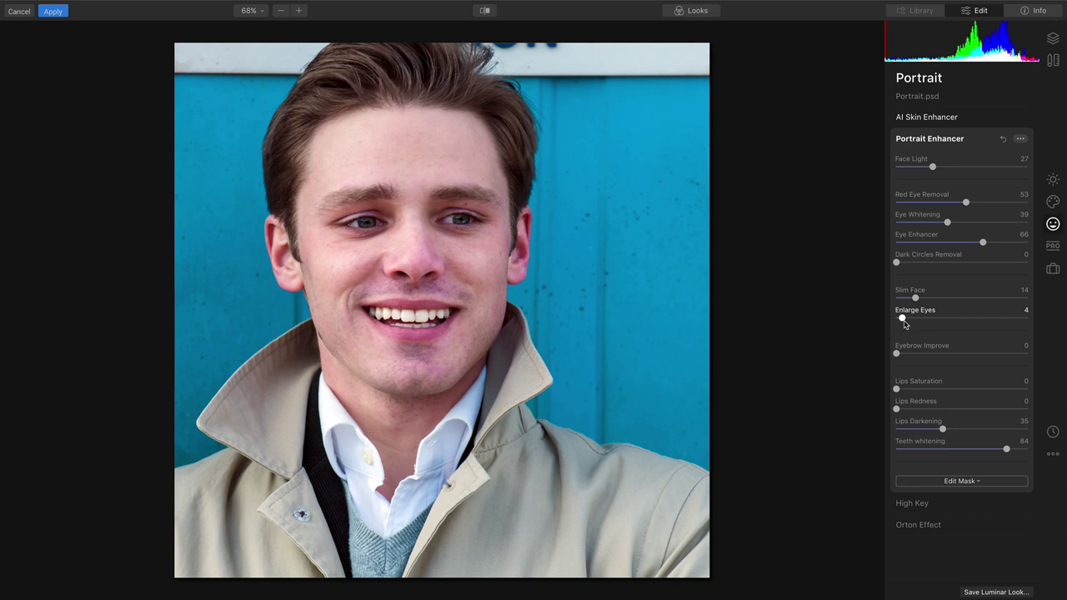
left_click(484, 11)
left_click(485, 11)
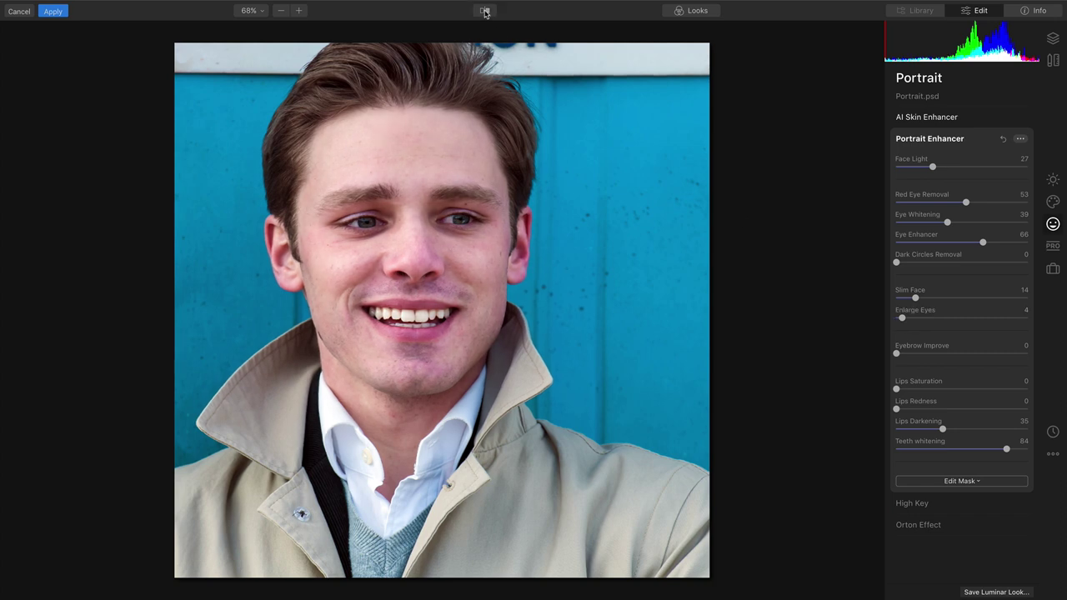
left_click(484, 11)
left_click(484, 11)
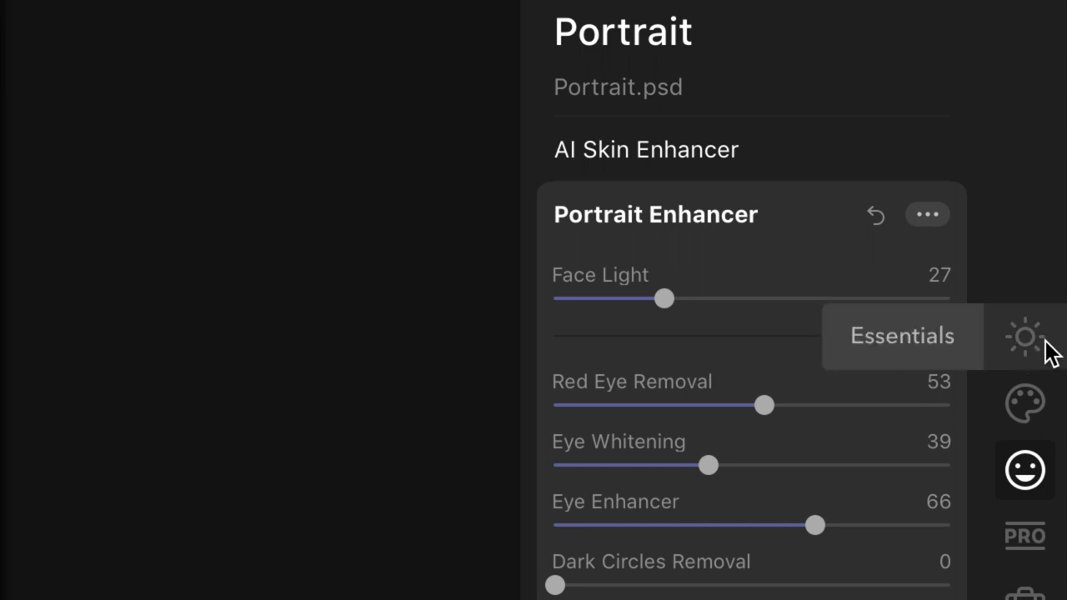
Step: In Essentials, set AI Enhance's AI Accent to 40 and AI Structure Amount to 17
left_click(1055, 180)
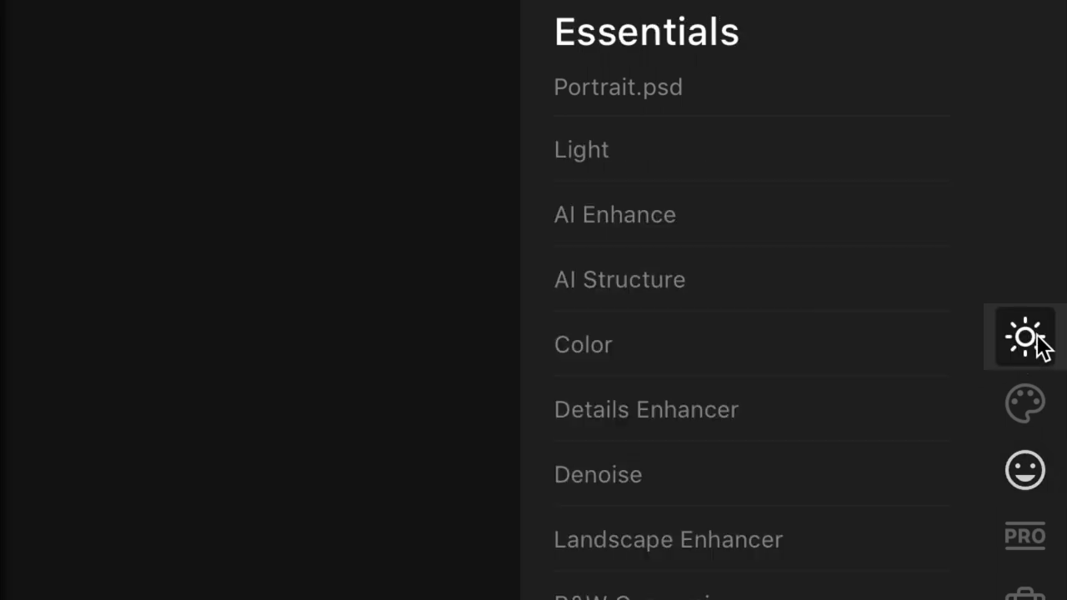
left_click(606, 228)
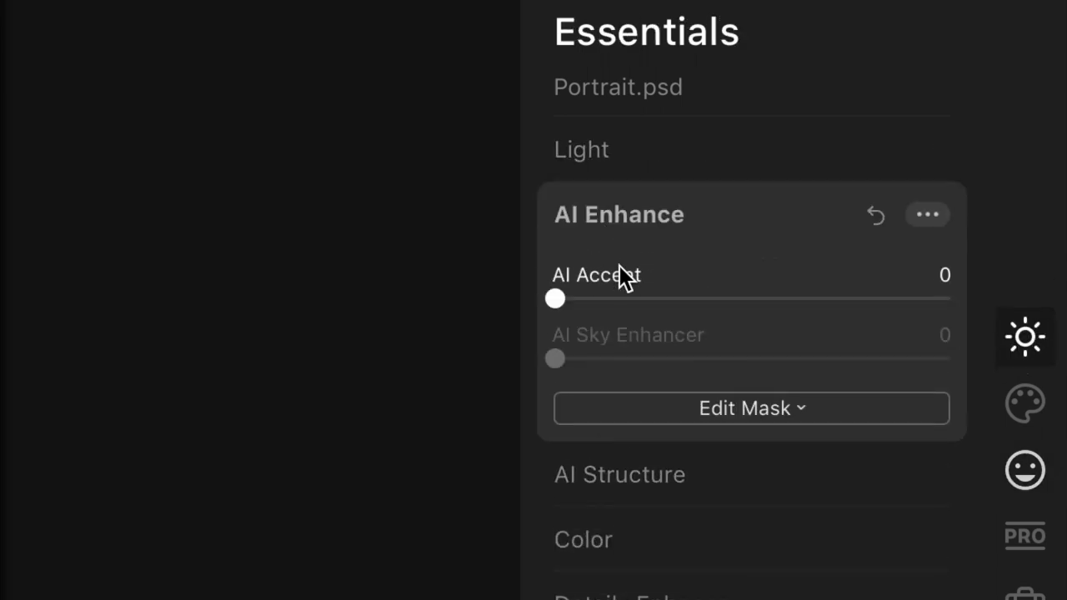
left_click_drag(614, 299, 817, 326)
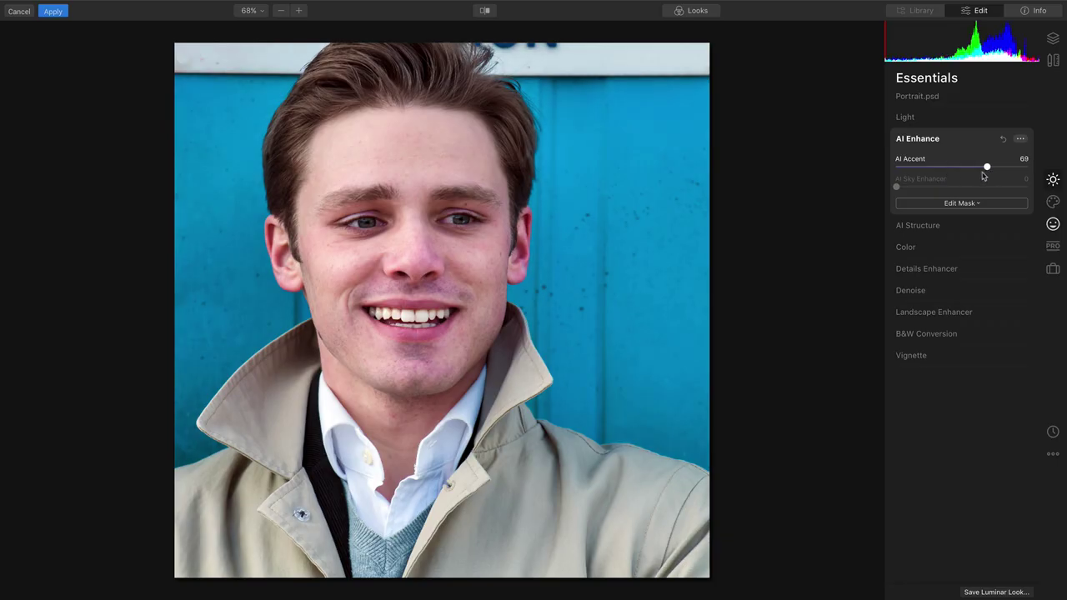
left_click_drag(983, 175, 951, 171)
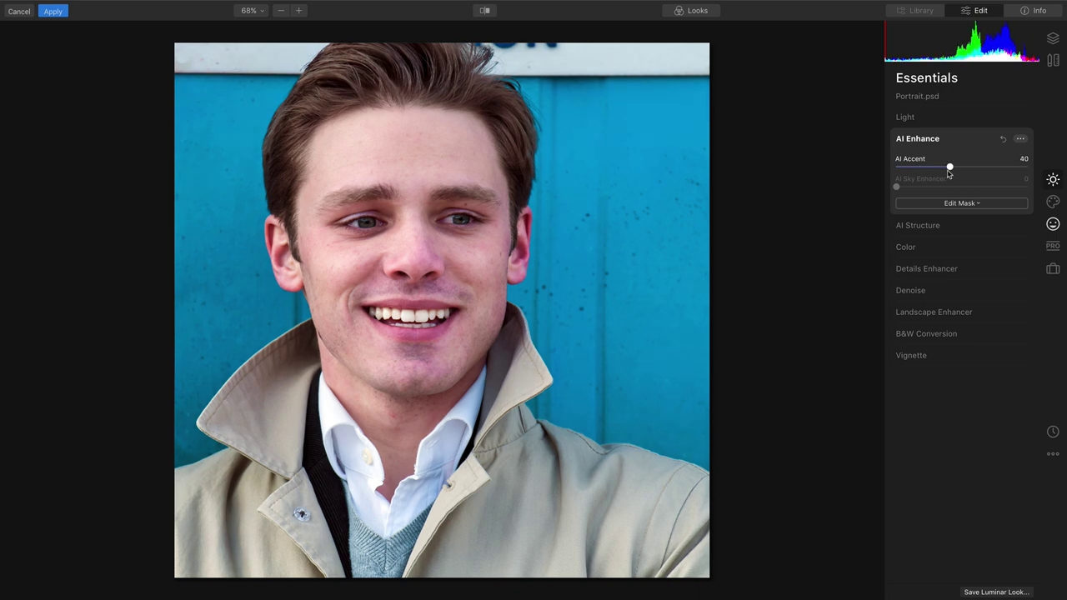
left_click(936, 227)
mouse_move(961, 191)
left_mouse_down()
mouse_move(1029, 193)
mouse_move(903, 188)
mouse_move(973, 190)
left_mouse_up()
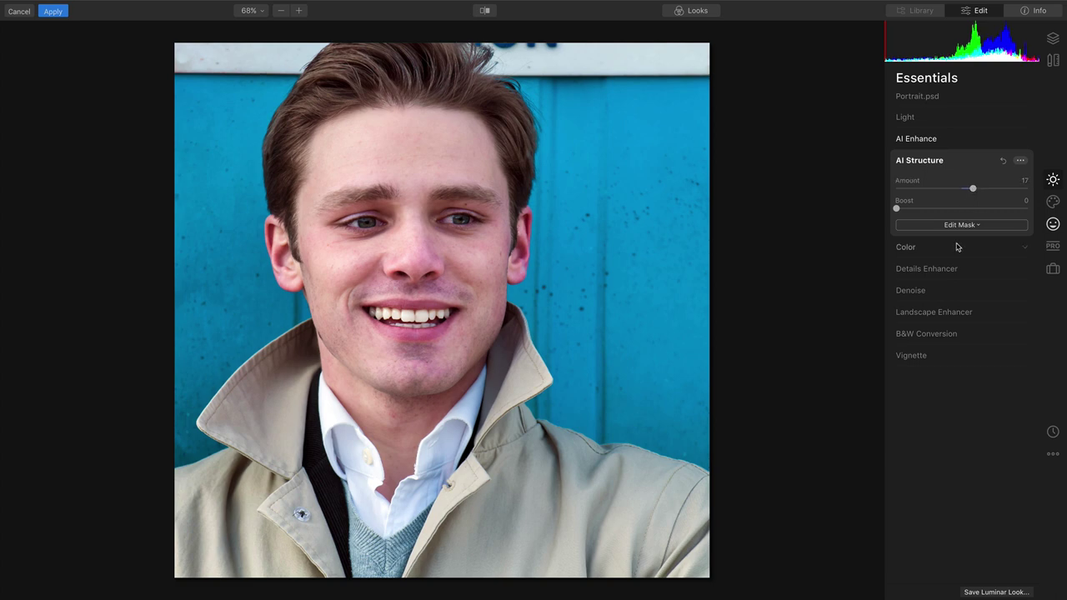
Step: Centre a Vignette on the face with Amount -59 and Feather -19
left_click(944, 355)
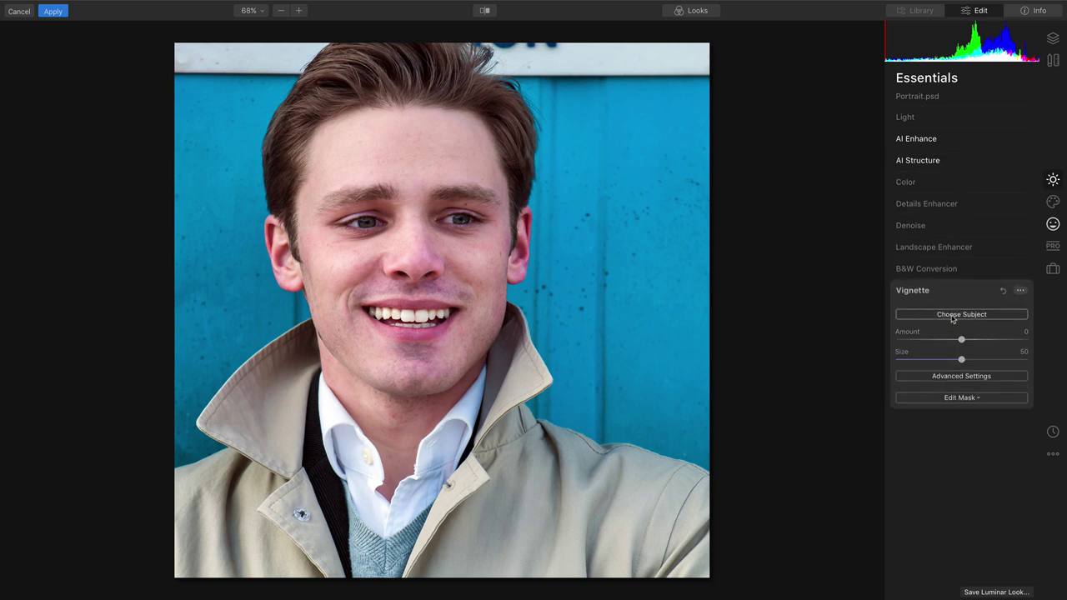
left_click(953, 316)
left_click(408, 203)
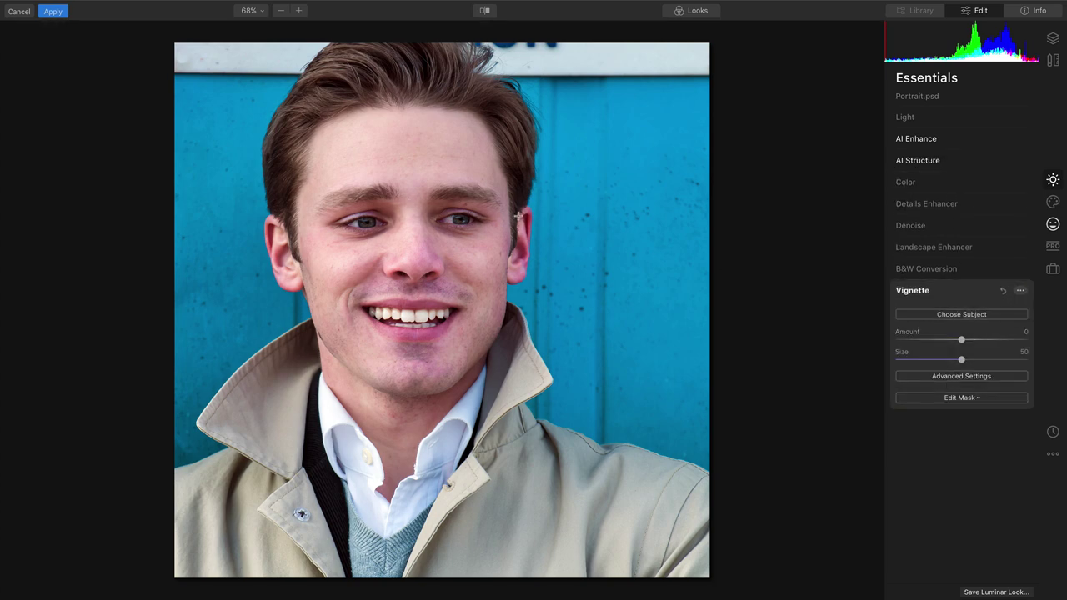
left_click_drag(961, 339, 922, 341)
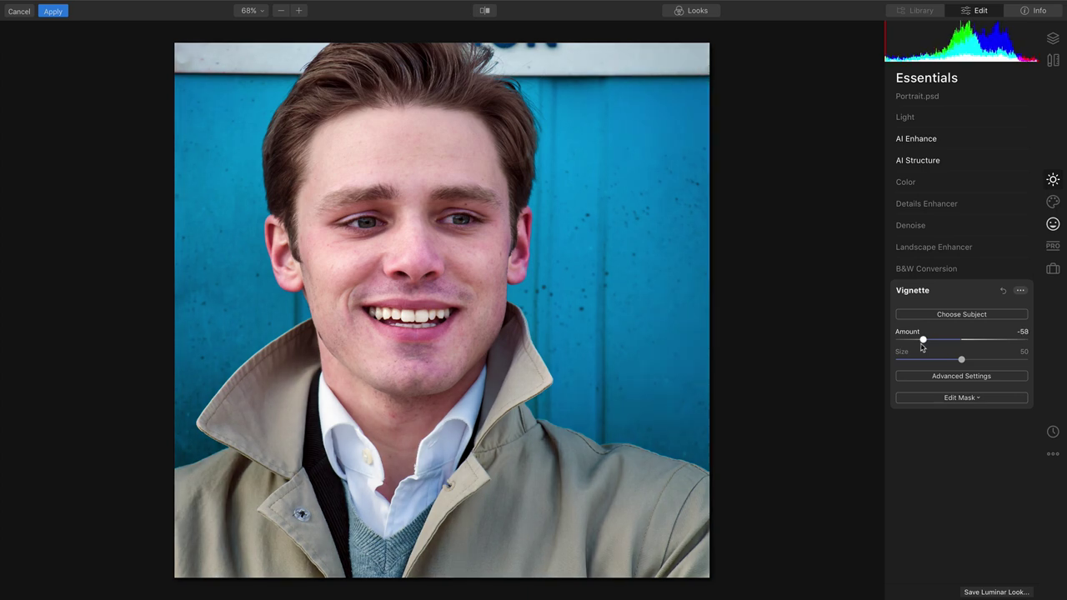
left_click(955, 380)
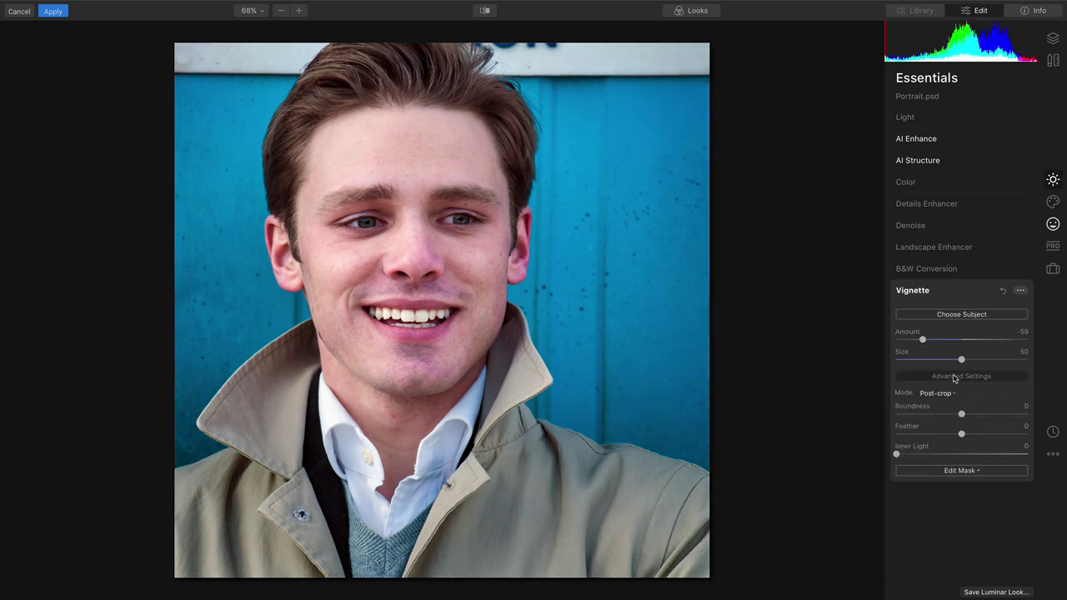
mouse_move(961, 435)
left_mouse_down()
mouse_move(917, 435)
mouse_move(947, 437)
left_mouse_up()
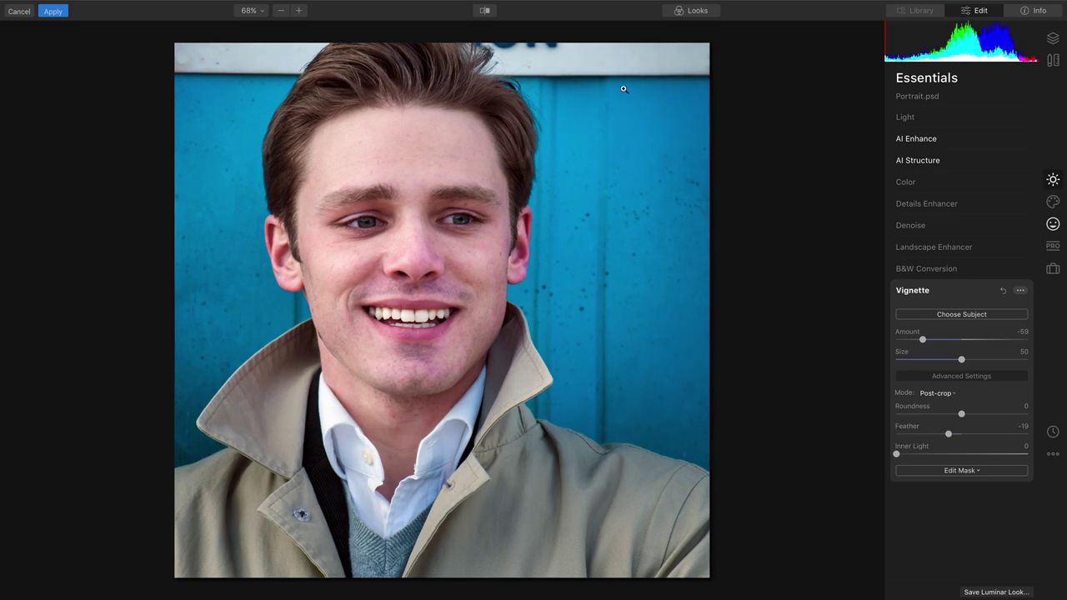
Step: Toggle Compare to check the vignetted portrait against the original
left_click(485, 11)
left_click(486, 11)
left_click(485, 11)
left_click(485, 11)
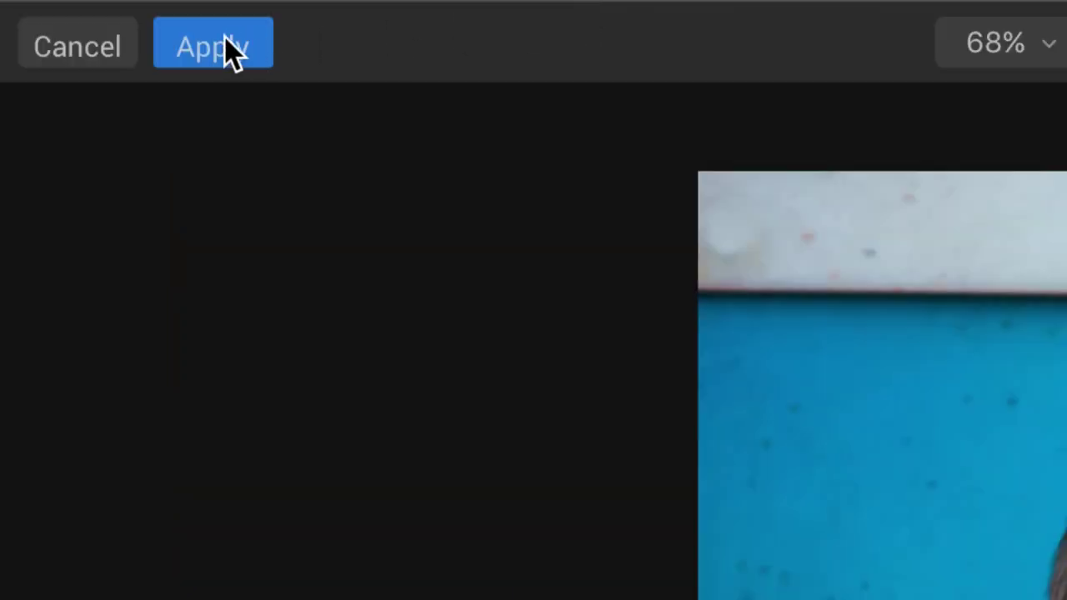
Step: Apply the Luminar 4 edits to return them to Photoshop as a smart filter
left_click(218, 43)
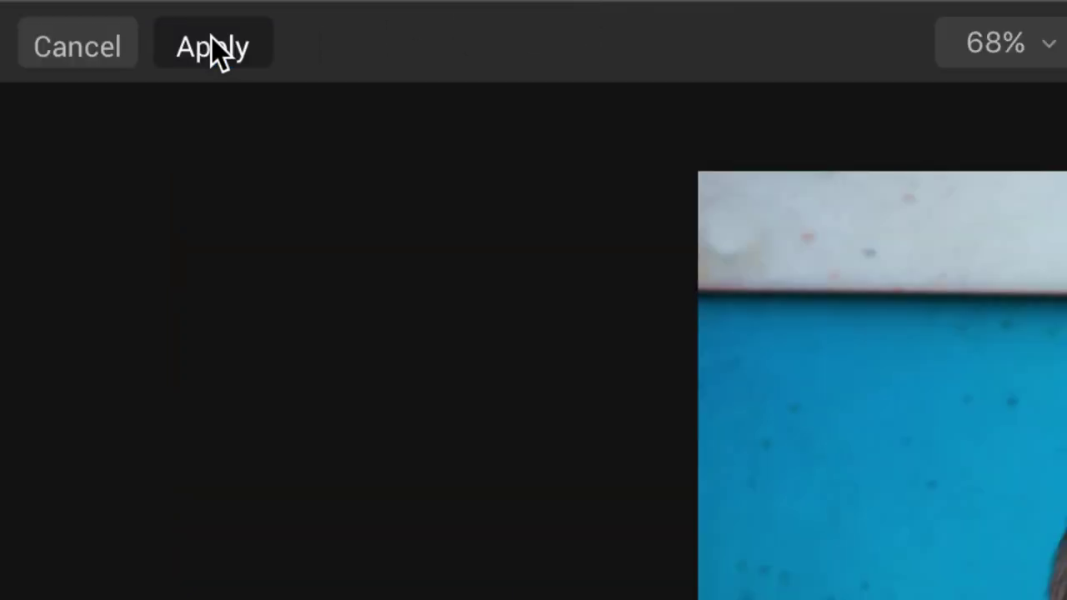